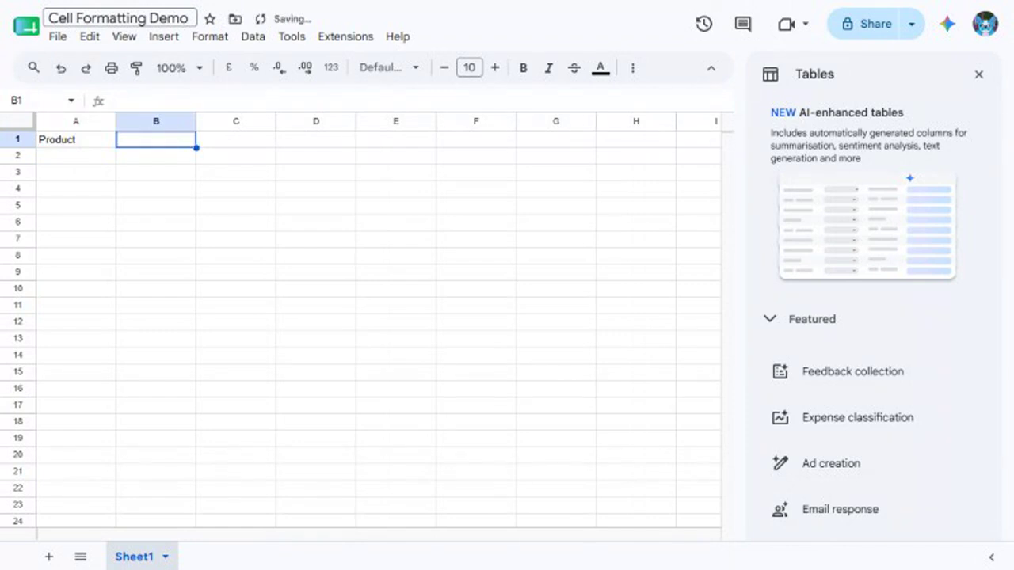
Fill in the remaining column headers in B1:E1 with Price, Discount, Purchase Date and Quantity.
key("Tab")
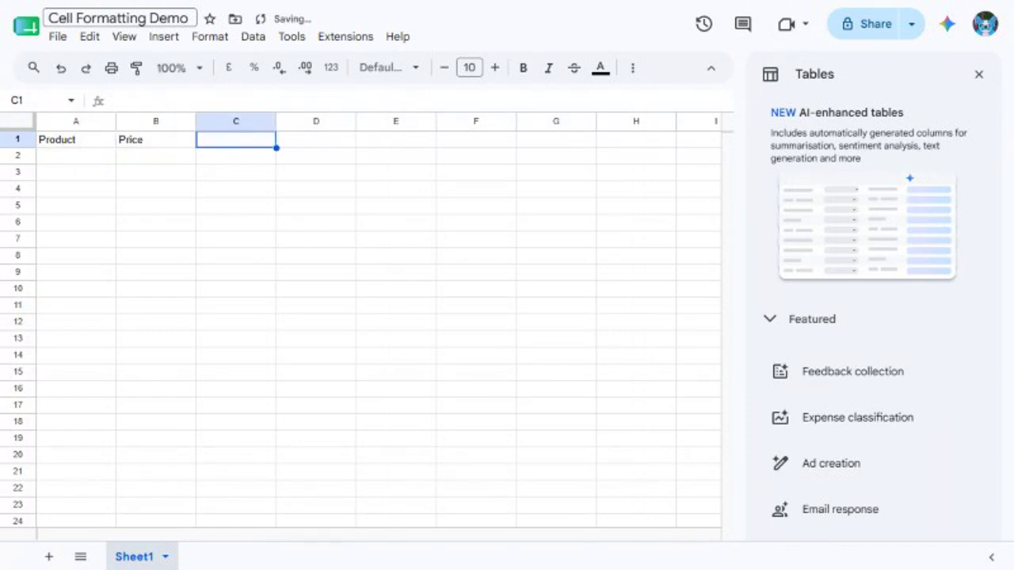
type("Discount")
key("Tab")
type("Purchase Date")
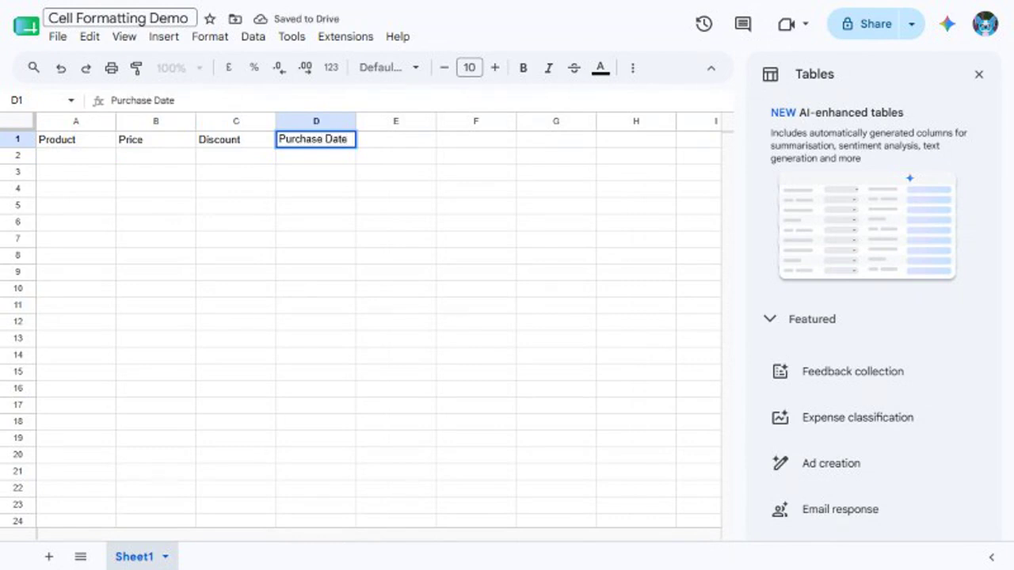
key("Tab")
type("Quantity")
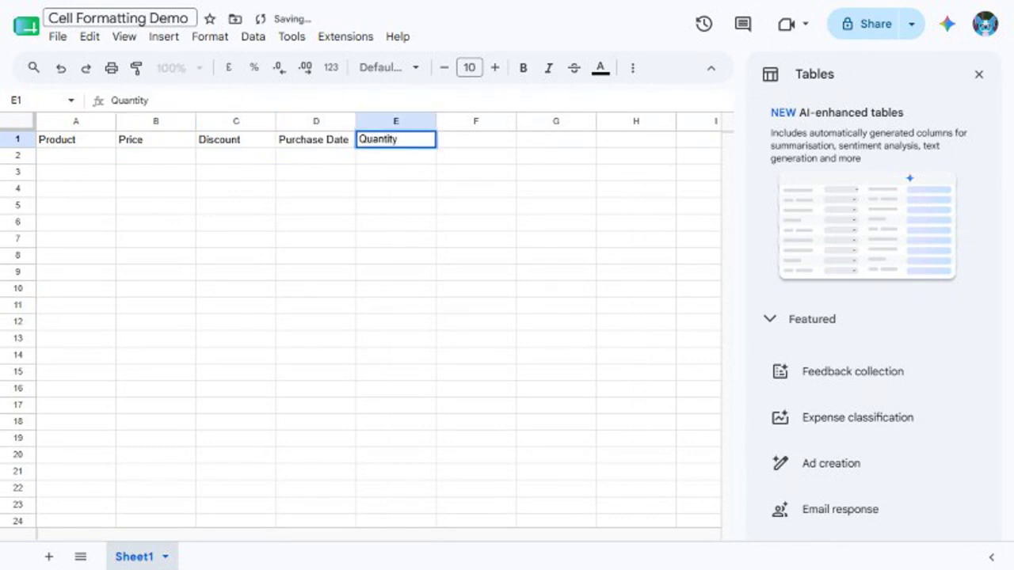
key("Return")
Enter the prices 12.5 in B2 and 3.99 in B3 under the Price header.
left_click(180, 68)
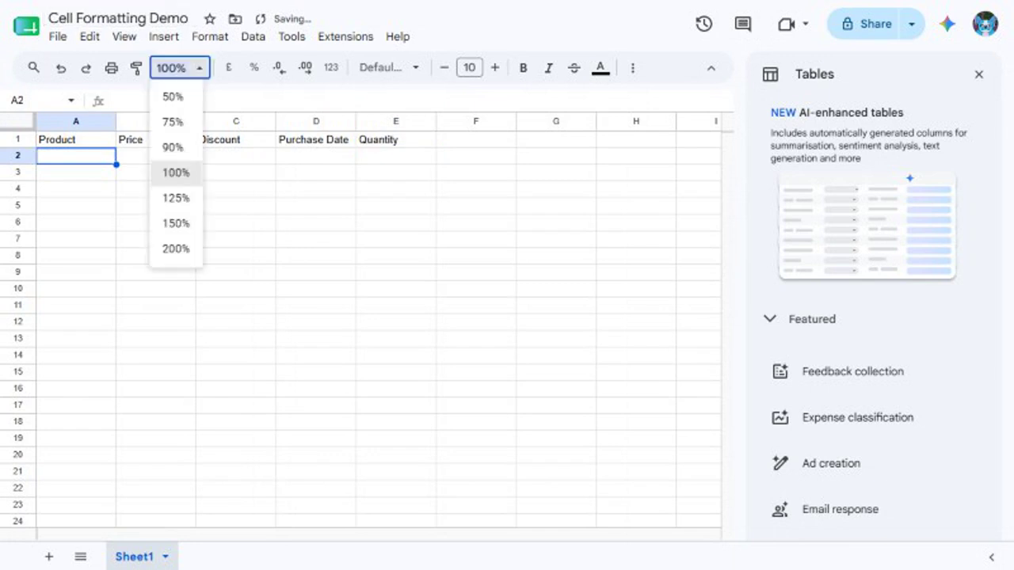
left_click(175, 223)
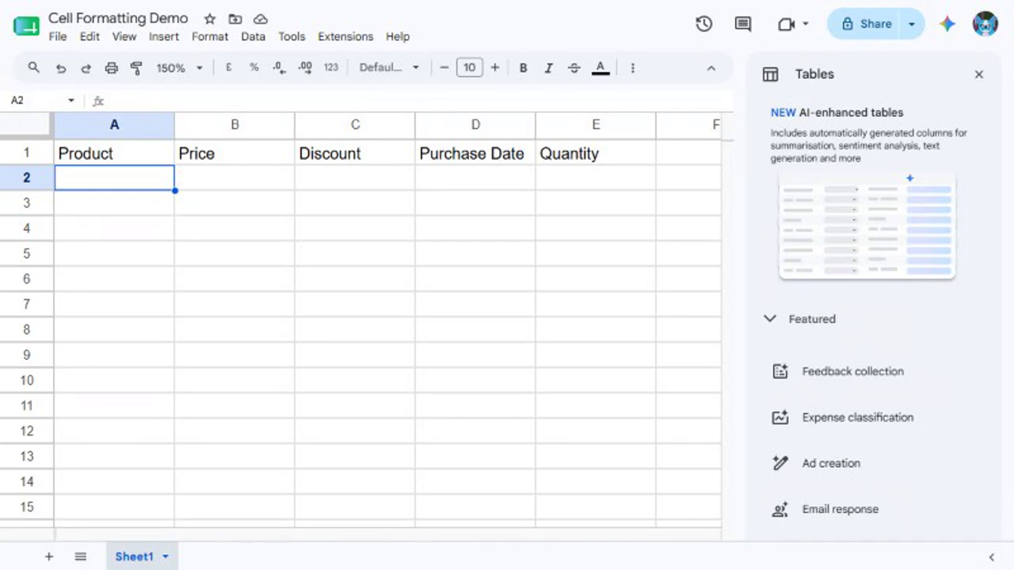
left_click(36, 100)
type("B2")
key("Return")
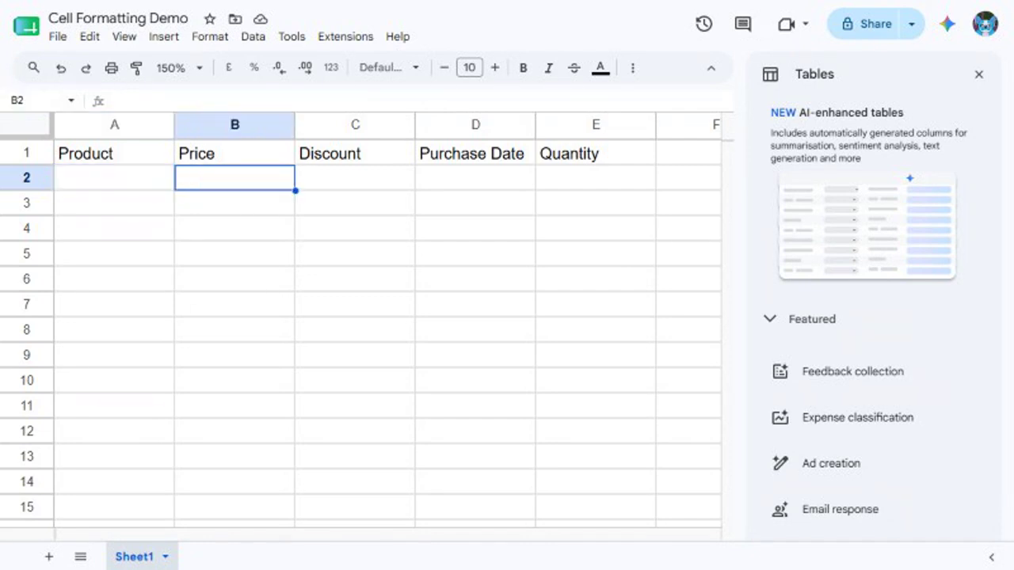
type("12.5")
key("Return")
type("3.99")
key("Return")
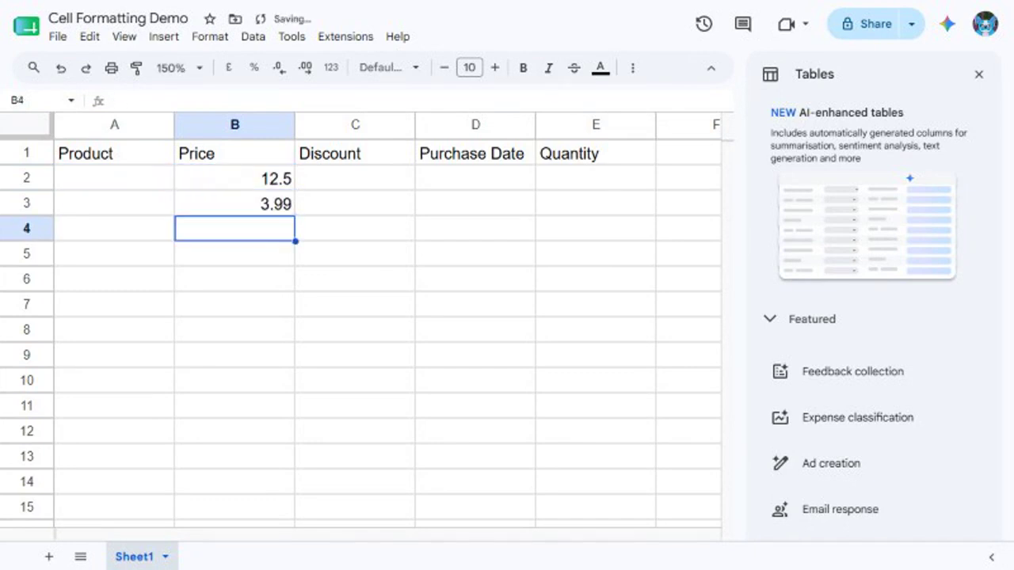
Format the prices in B2:B3 with the Currency number format.
left_click(35, 101)
type("B2:B3")
key("Return")
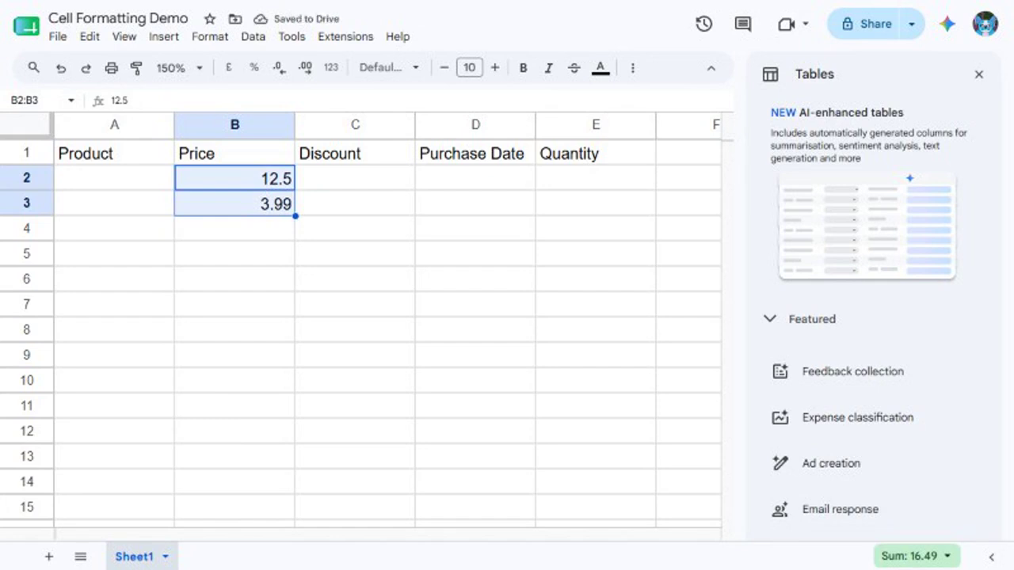
left_click(210, 37)
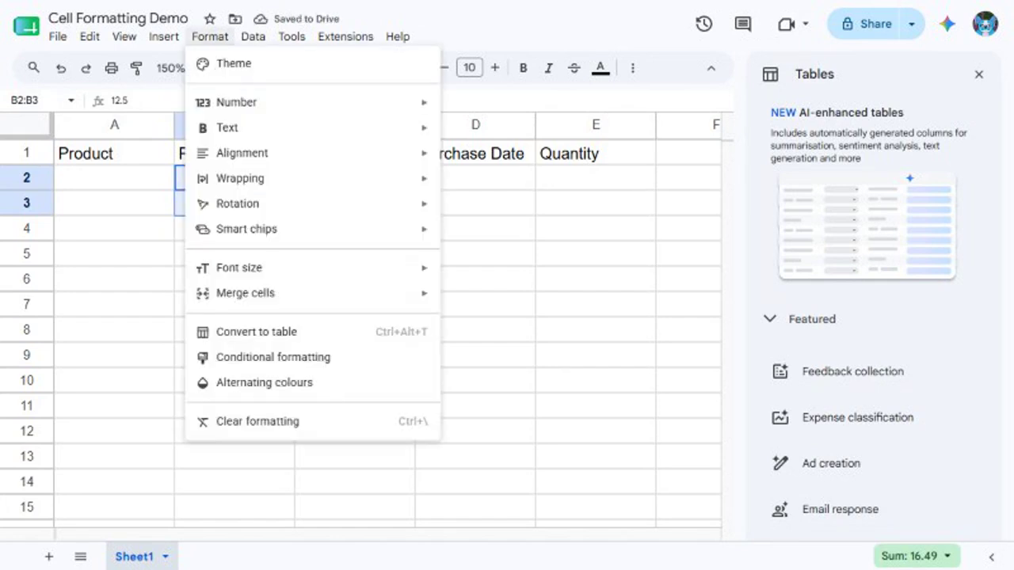
mouse_move(236, 102)
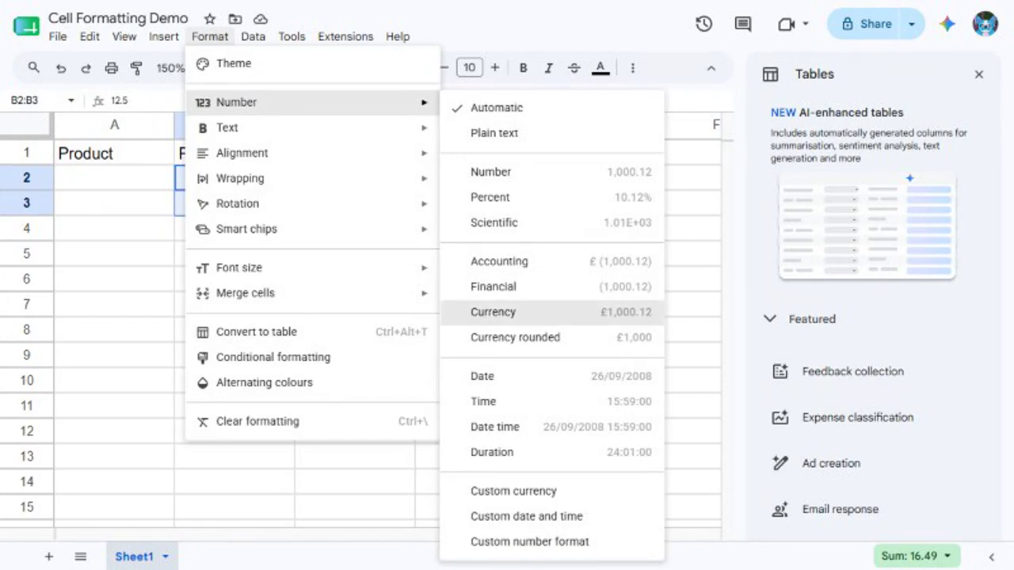
left_click(493, 311)
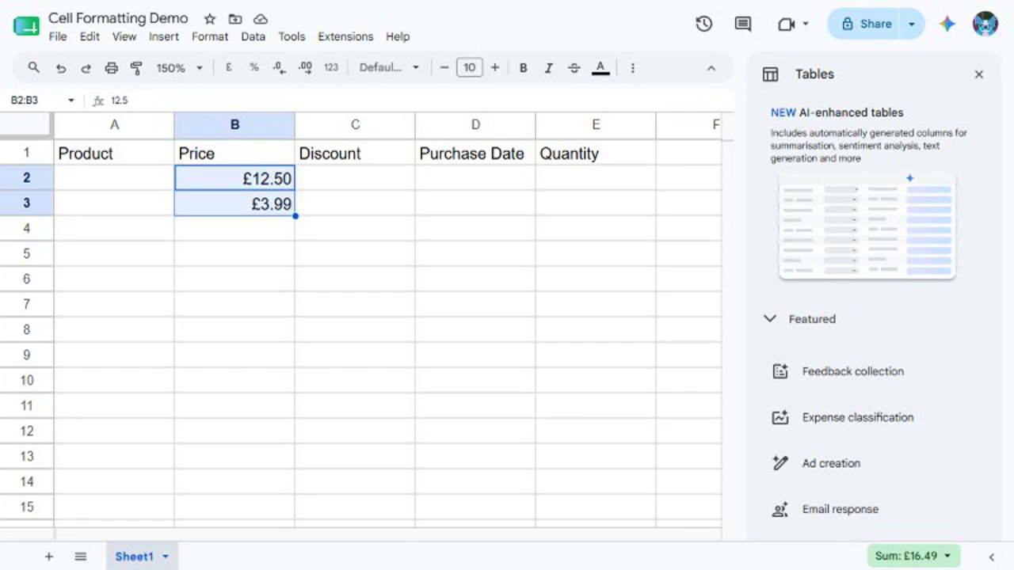
Enter the discounts 0.15 in C2 and 0.1 in C3 under the Discount header.
left_click(355, 178)
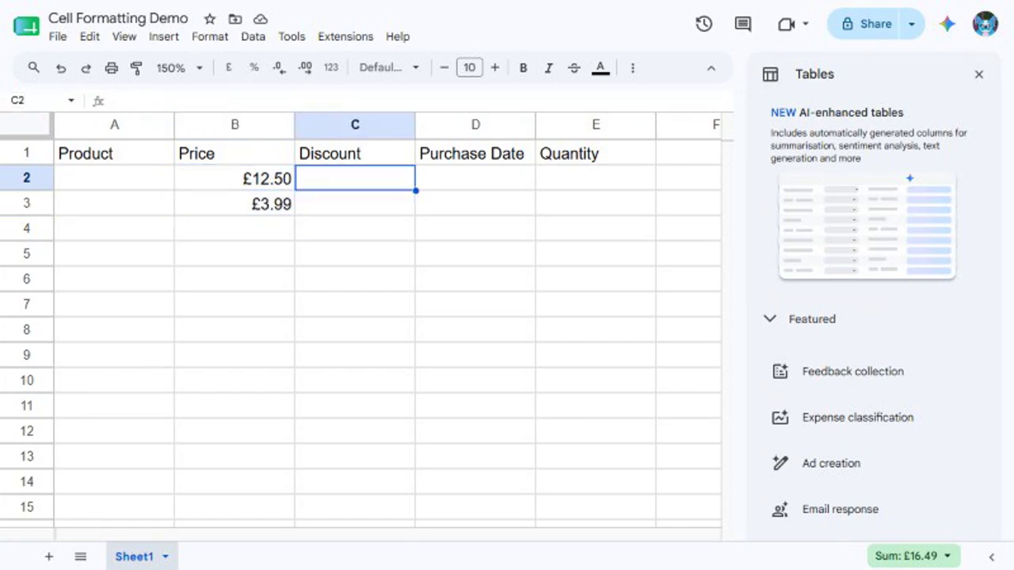
type("0.15")
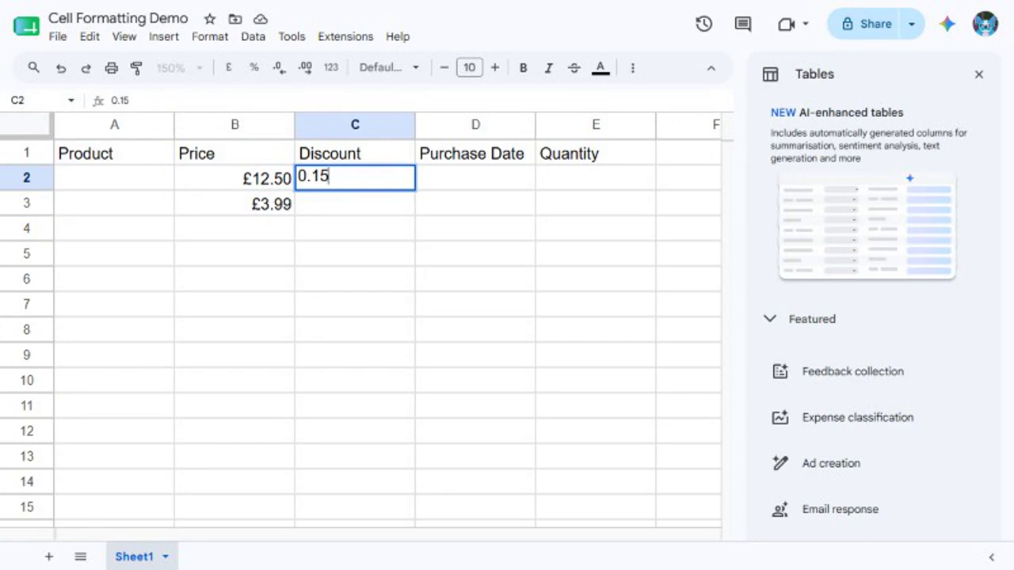
key("Return")
type("0.1")
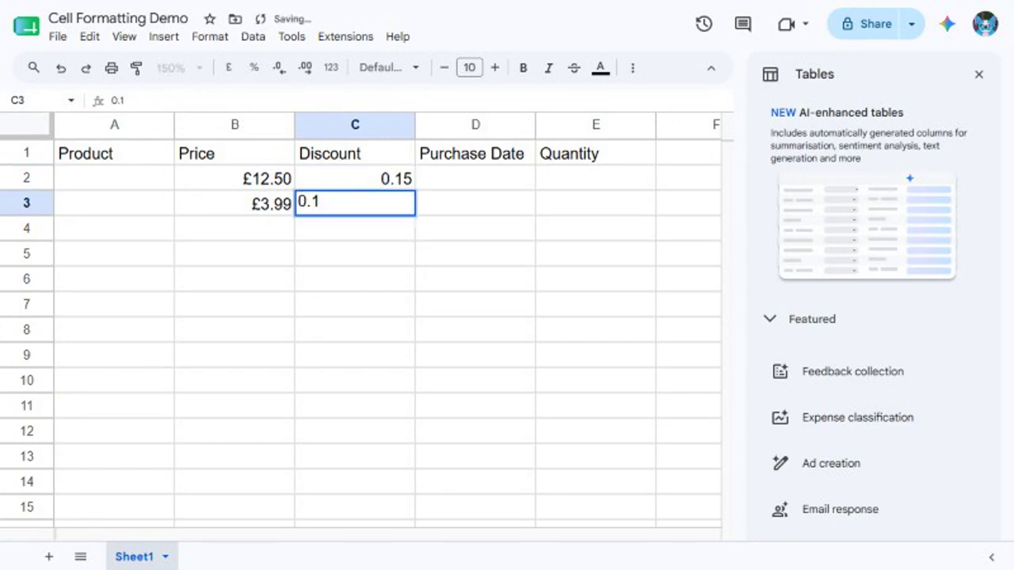
key("Return")
Format the discounts in C2:C3 as Percent and increase them to three decimal places.
left_click(36, 100)
type("C2:C3")
key("Return")
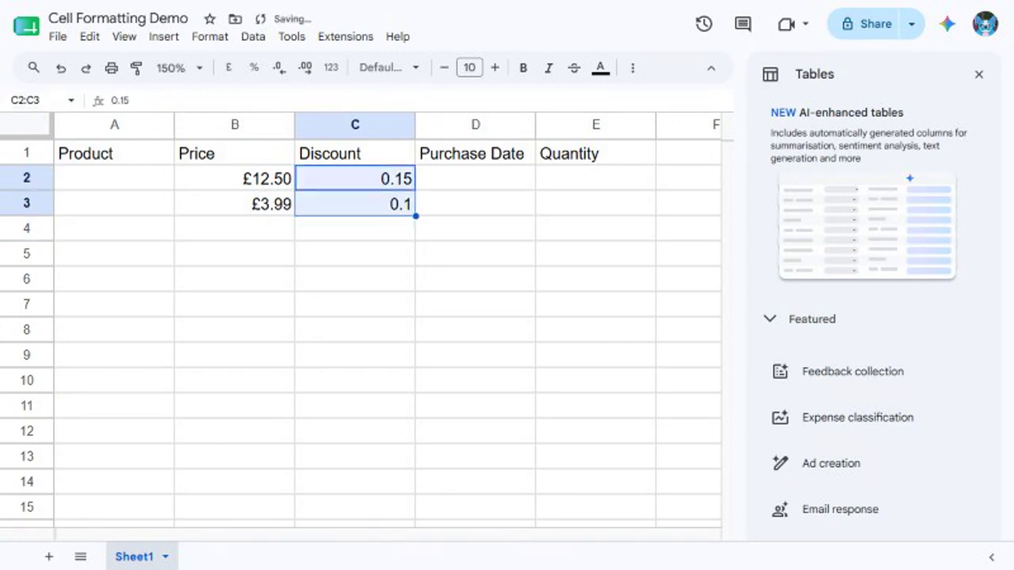
left_click(210, 36)
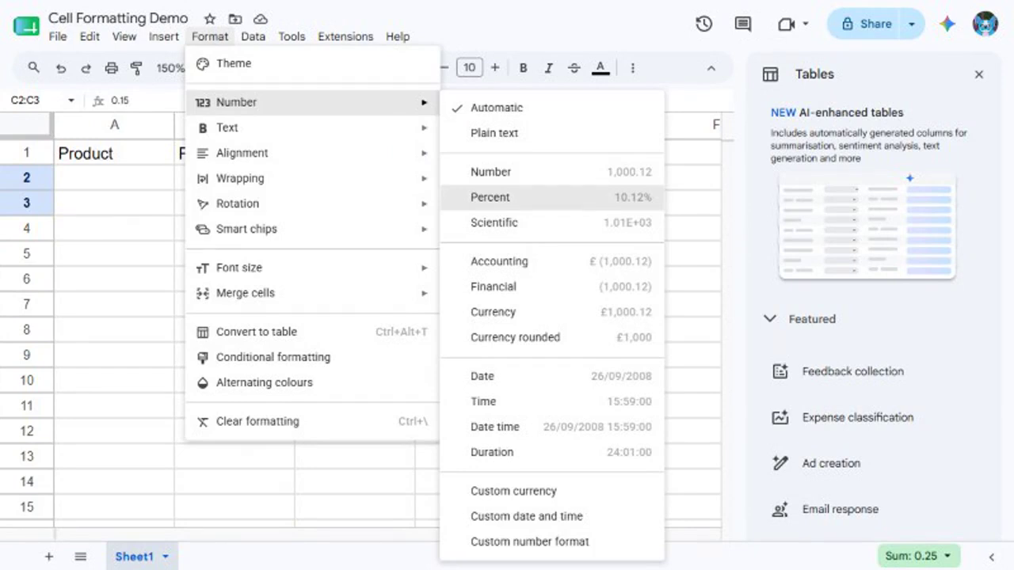
left_click(491, 197)
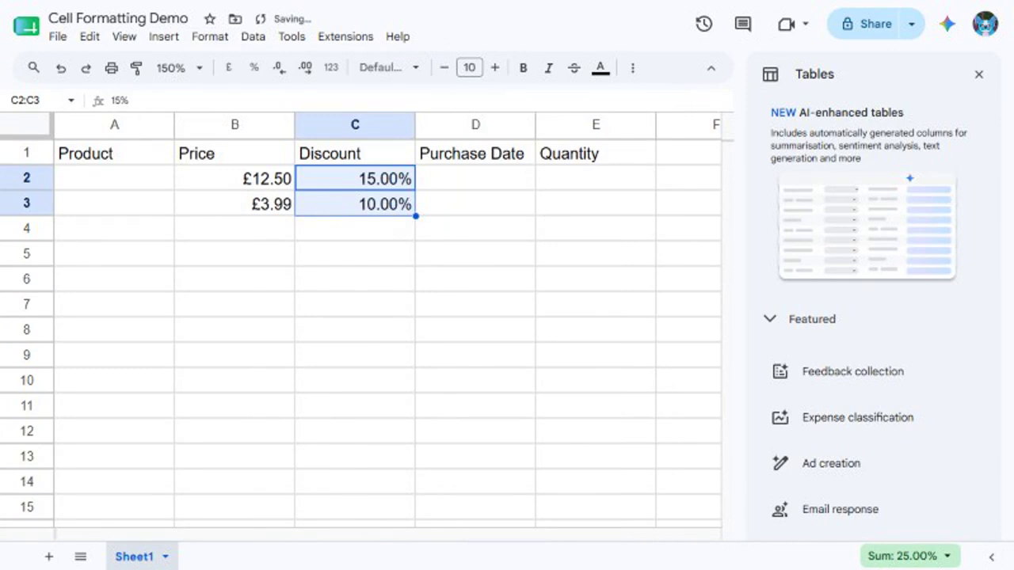
left_click(305, 67)
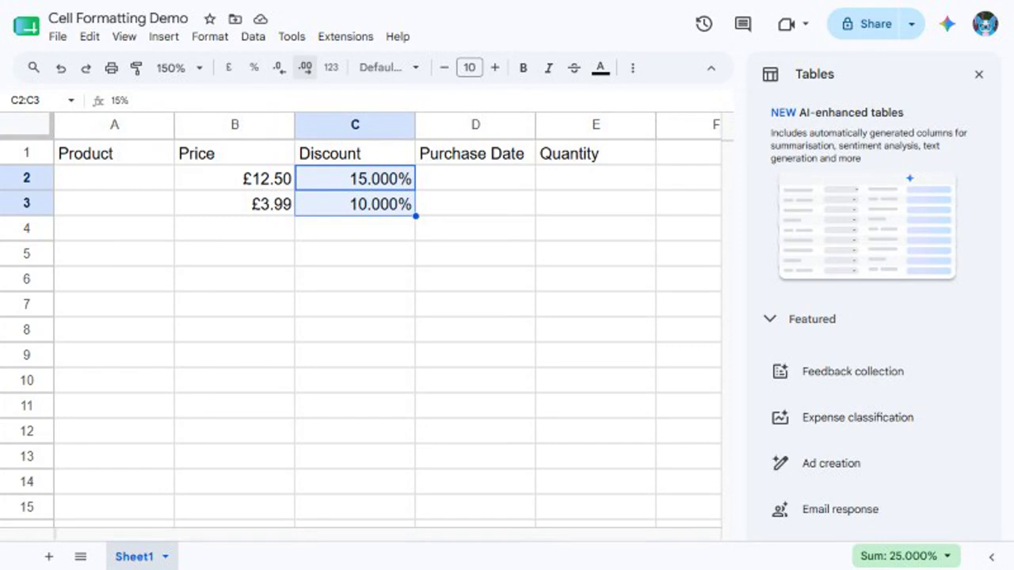
Enter the purchase dates 2026-01-15 in D2 and 2026-02-03 in D3.
key("Right")
type("2026-01-15")
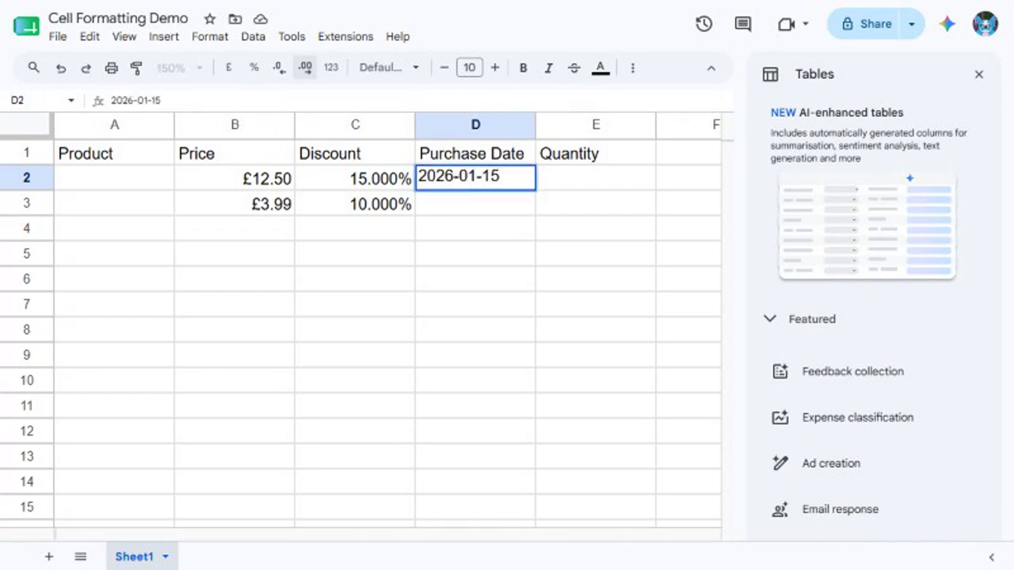
key("Return")
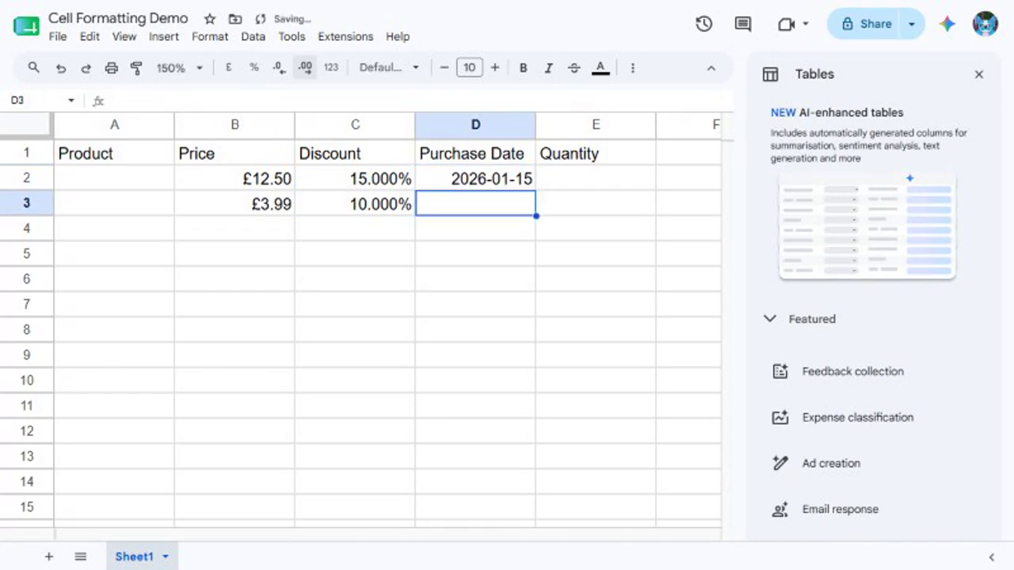
type("2026-02-03")
key("Return")
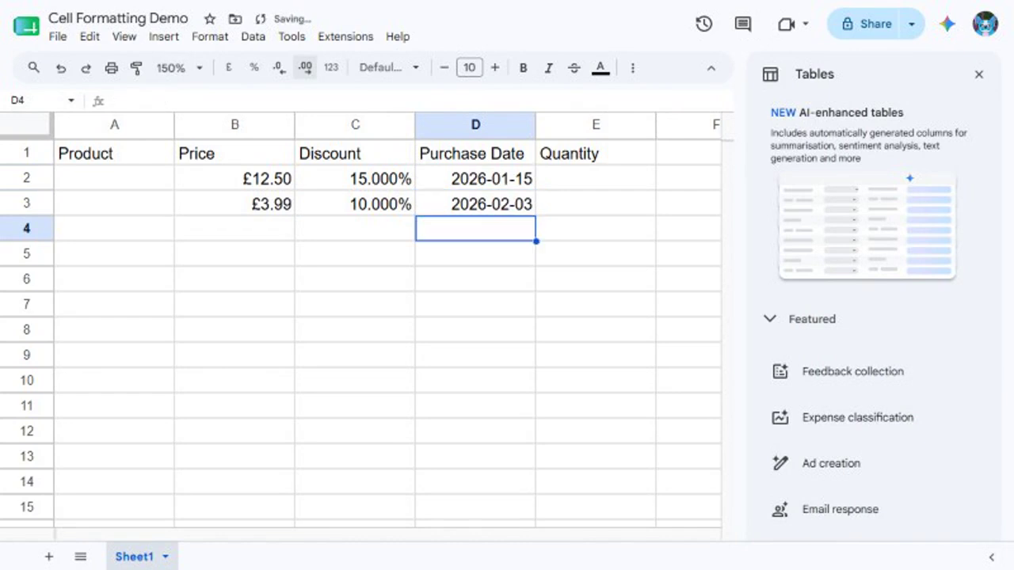
Format the purchase dates in D2:D3 with the Date number format.
key("ctrl+j")
type("D2:D3")
key("Return")
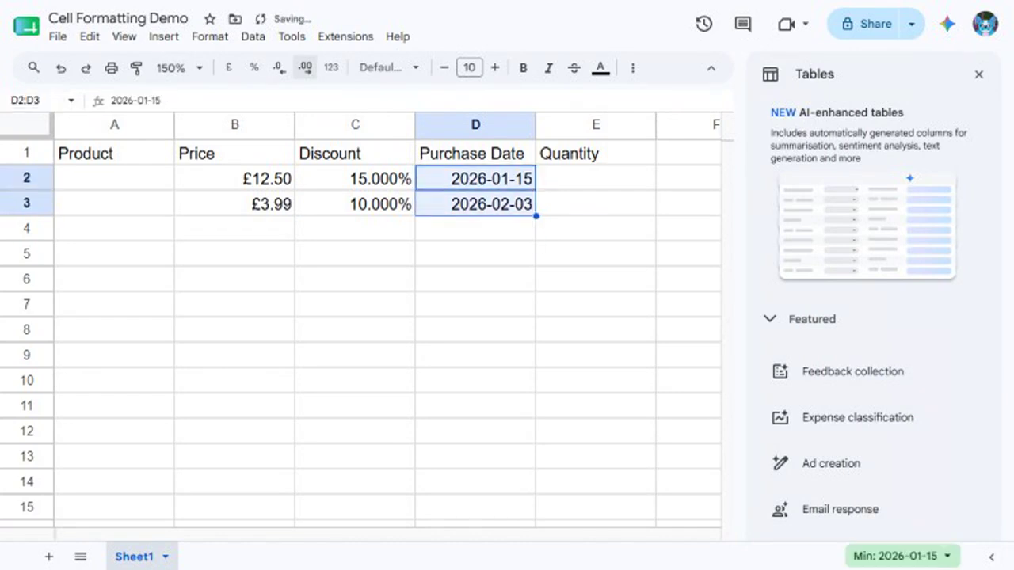
key("alt+o")
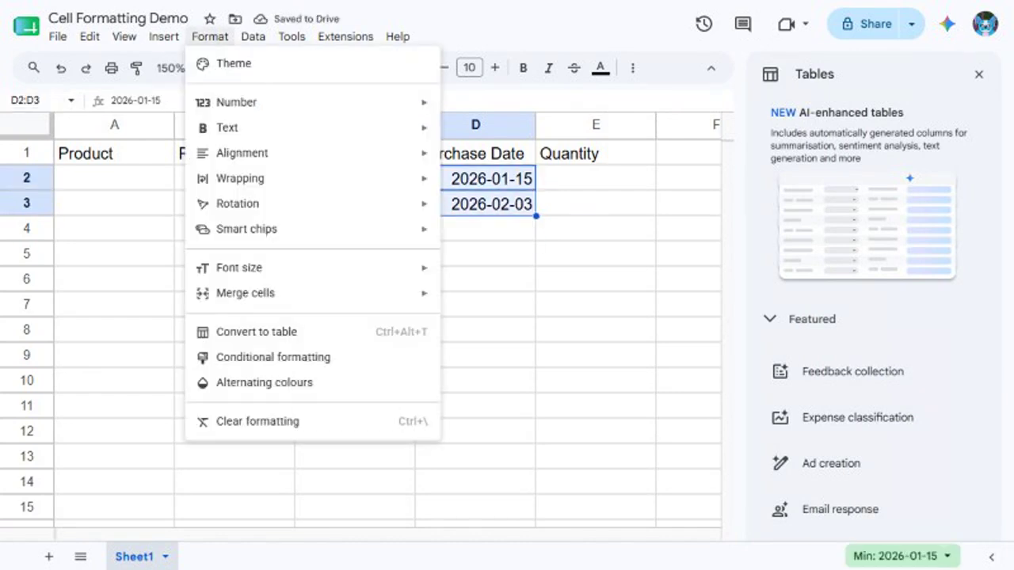
key("n")
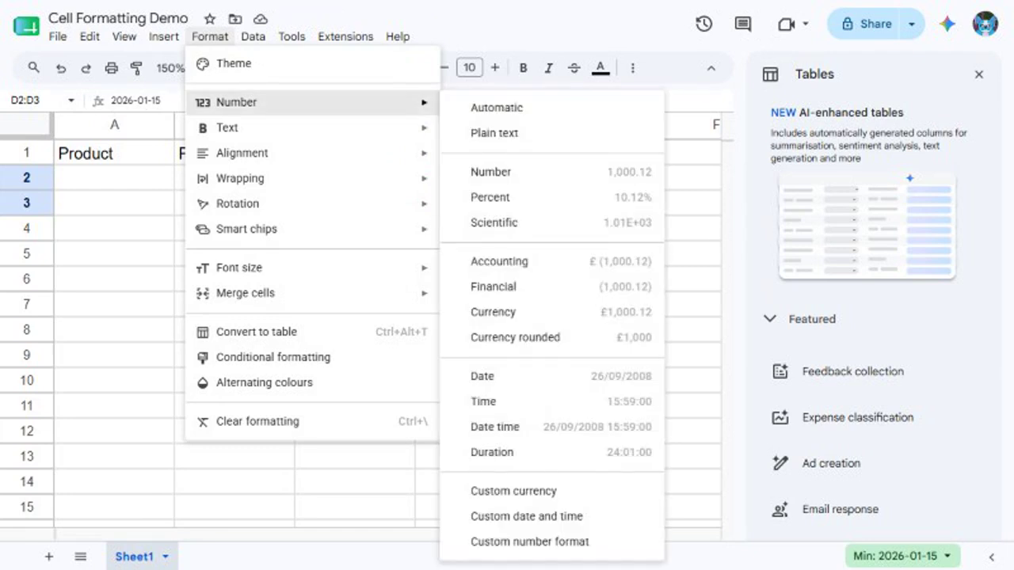
key("d")
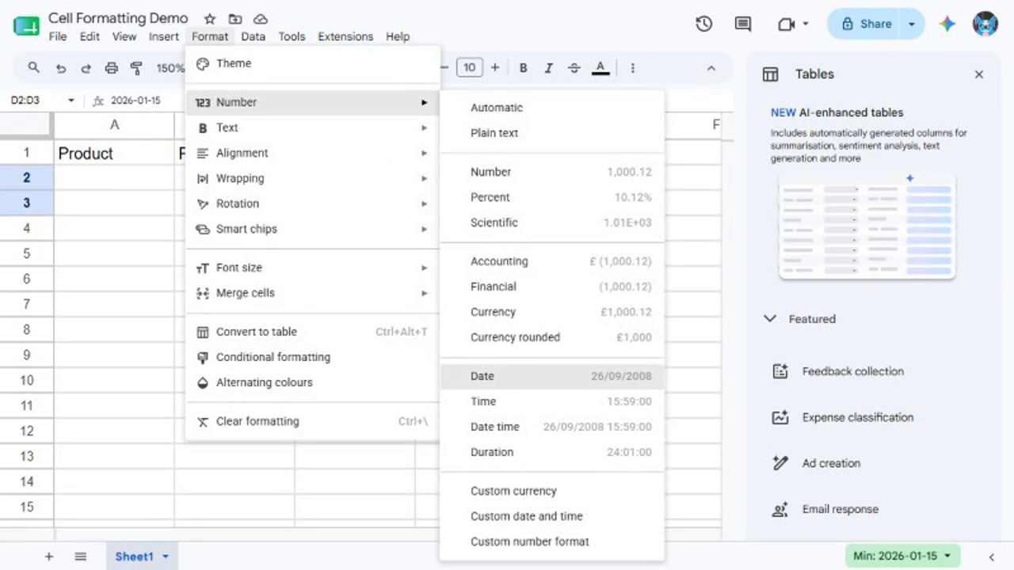
key("Return")
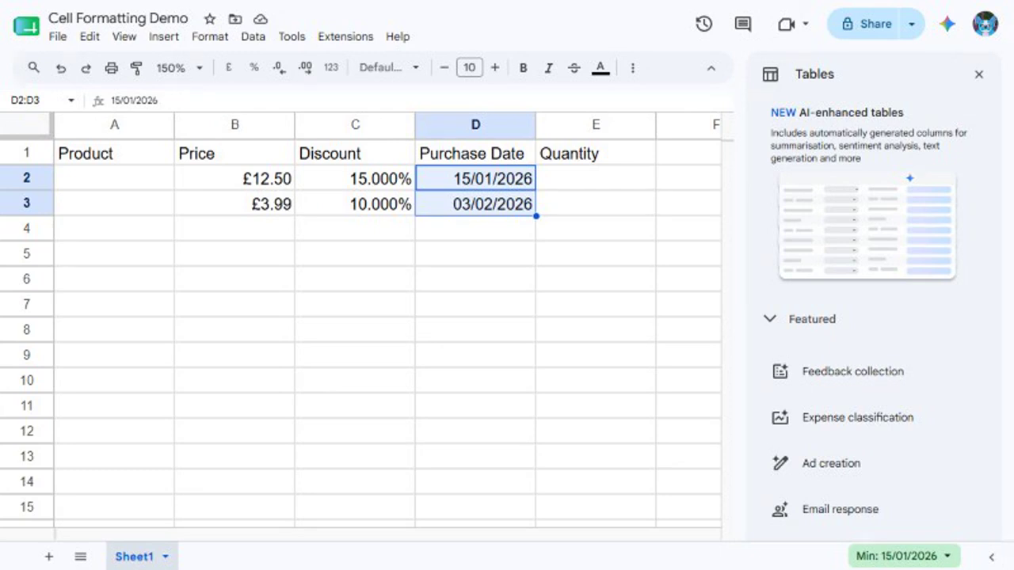
Enter the quantities 2400 in E2 and -500 in E3 under the Quantity header.
left_click(35, 100)
type("E2")
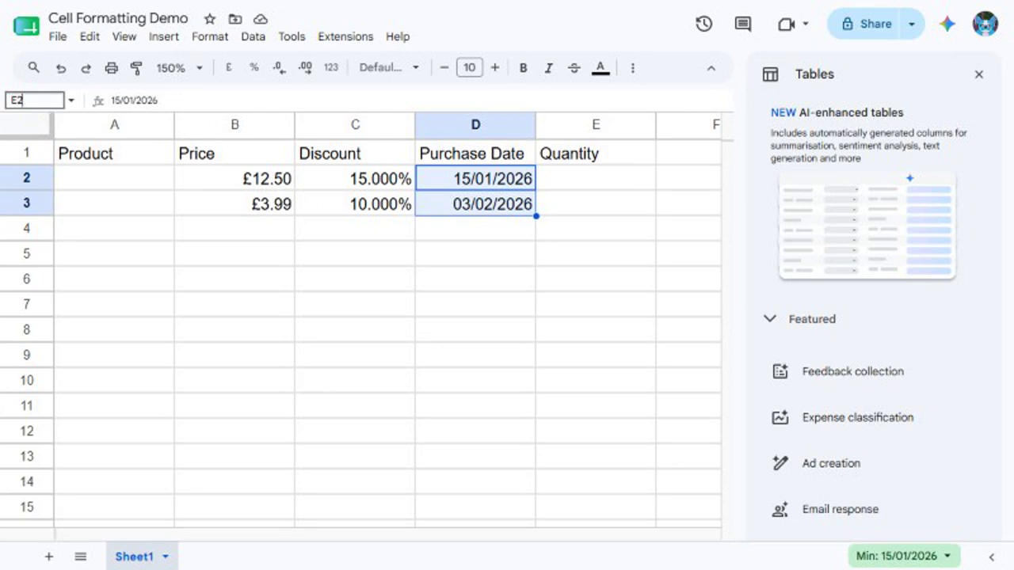
key("Return")
type("2400")
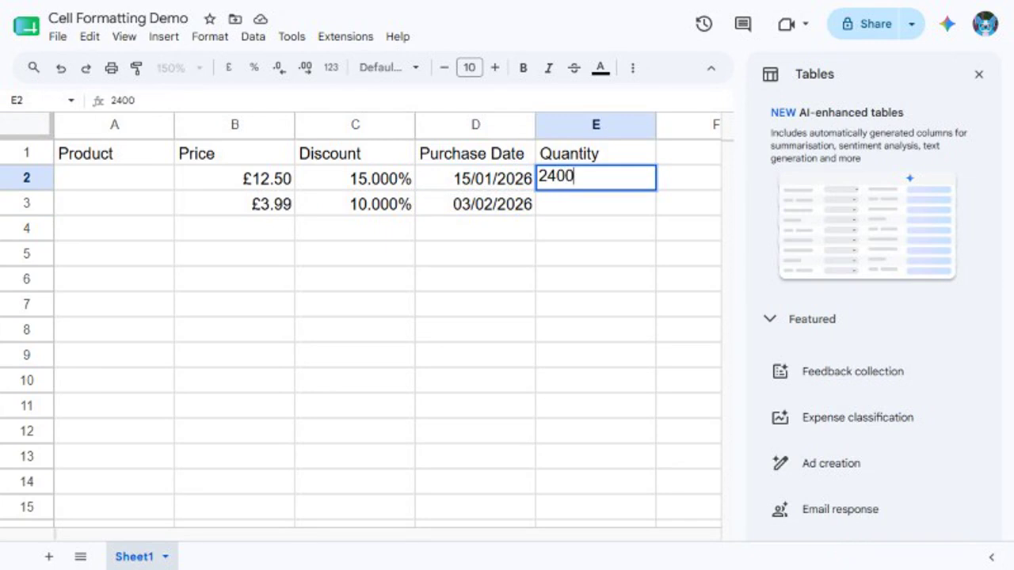
key("Return")
type("-500")
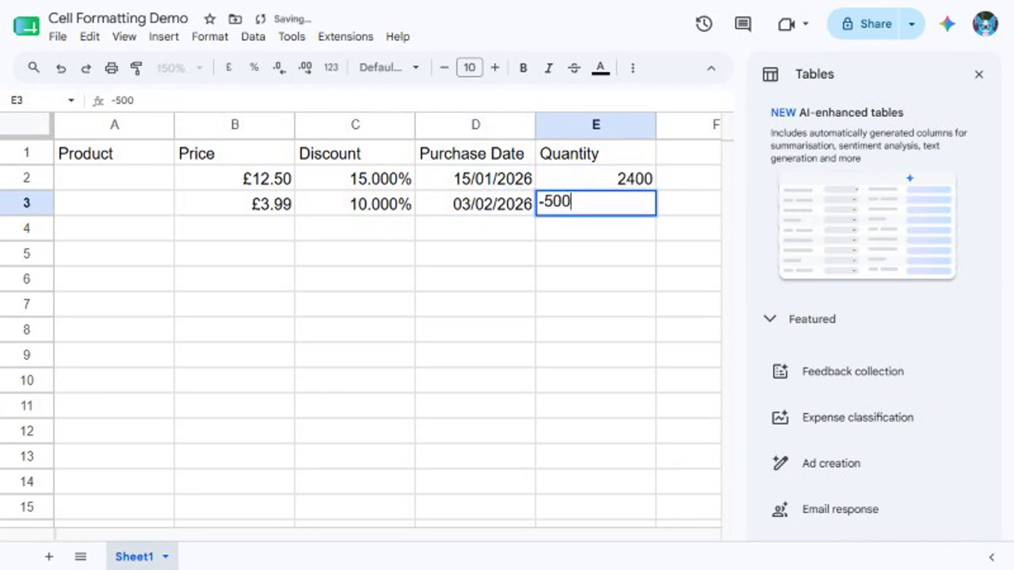
key("Return")
Apply the Number format to the quantities in E2:E3 and replace it with the Financial format.
left_click(35, 100)
type("E2:E3")
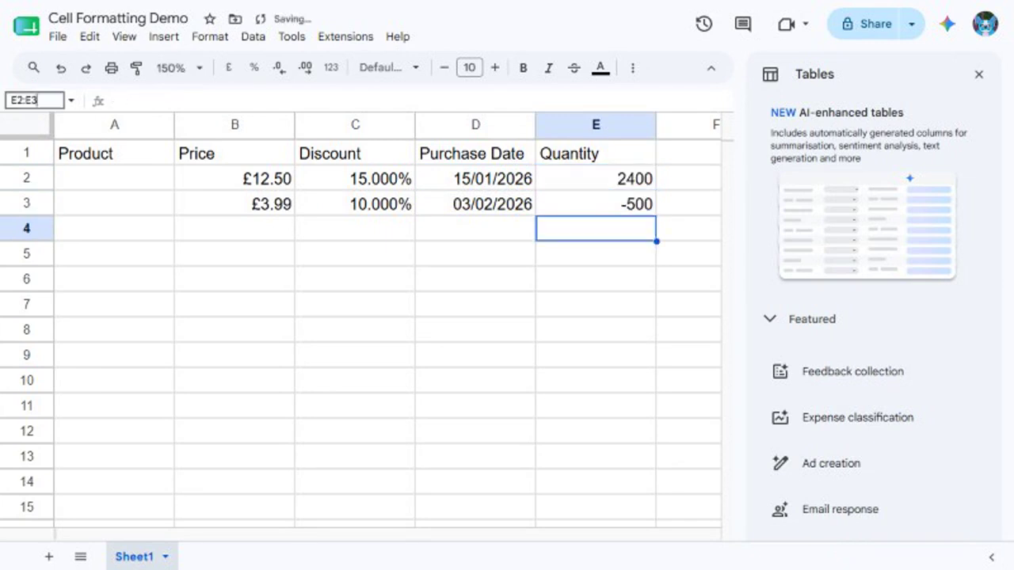
key("Return")
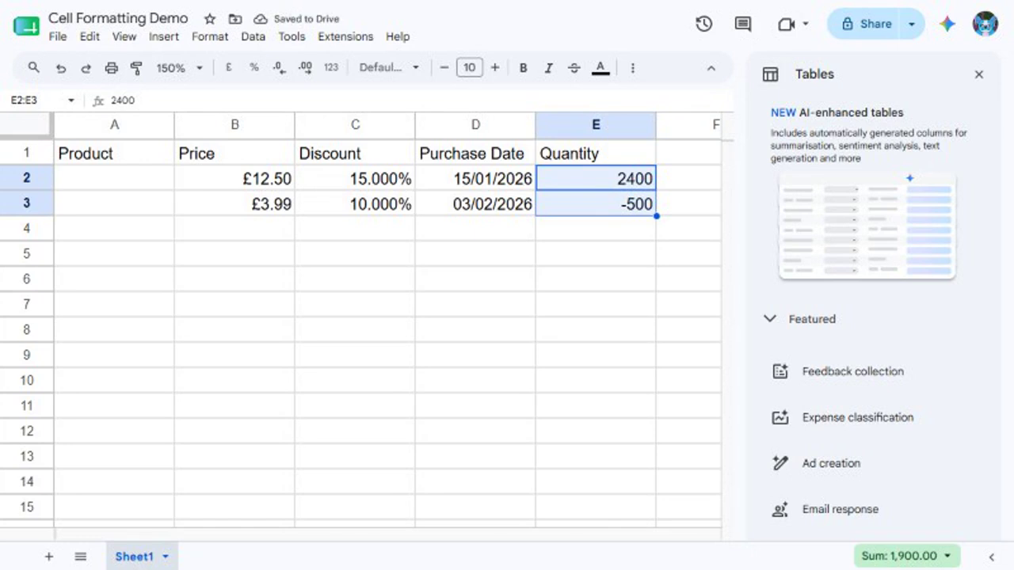
left_click(210, 36)
mouse_move(236, 102)
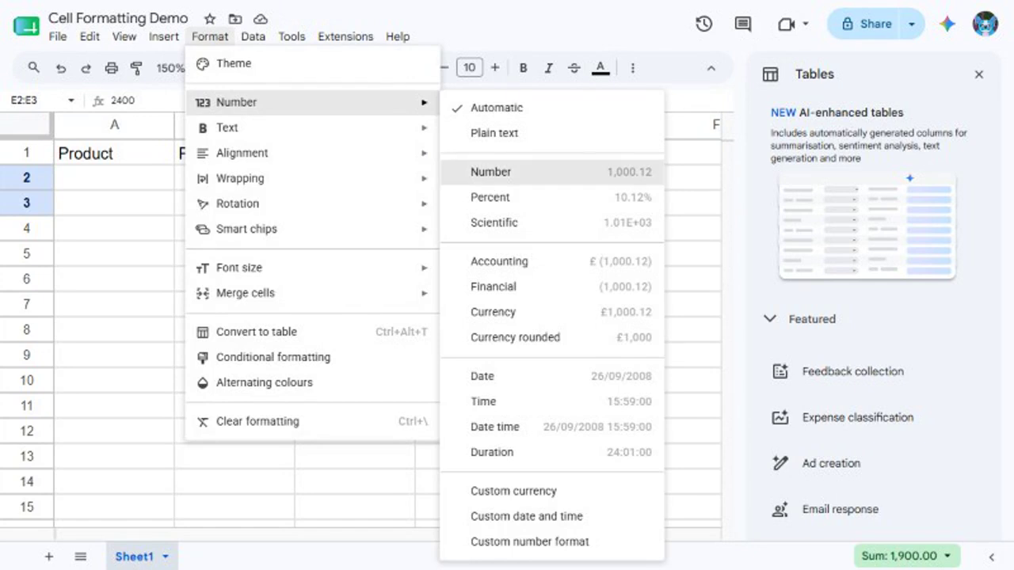
left_click(491, 172)
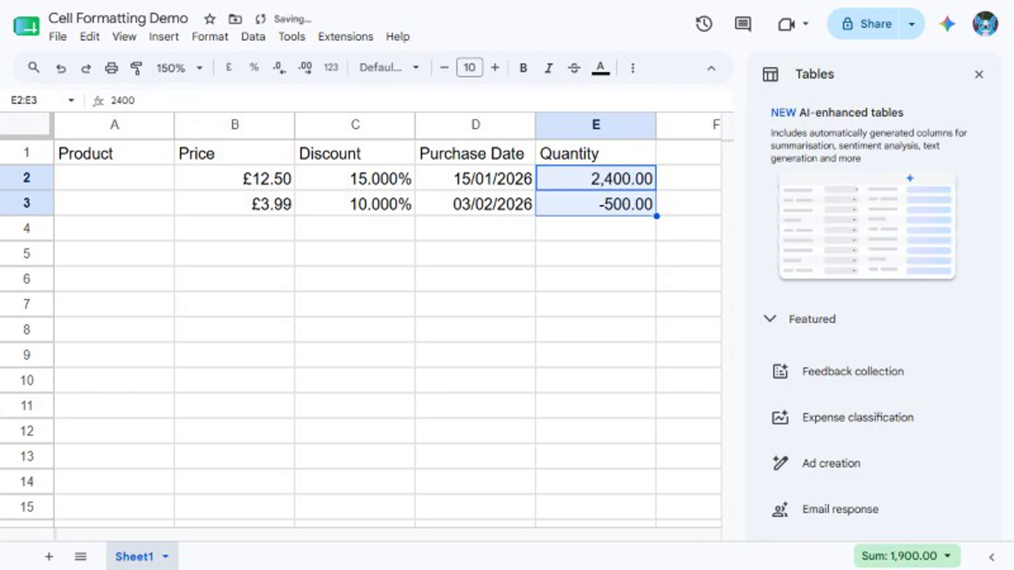
left_click(210, 37)
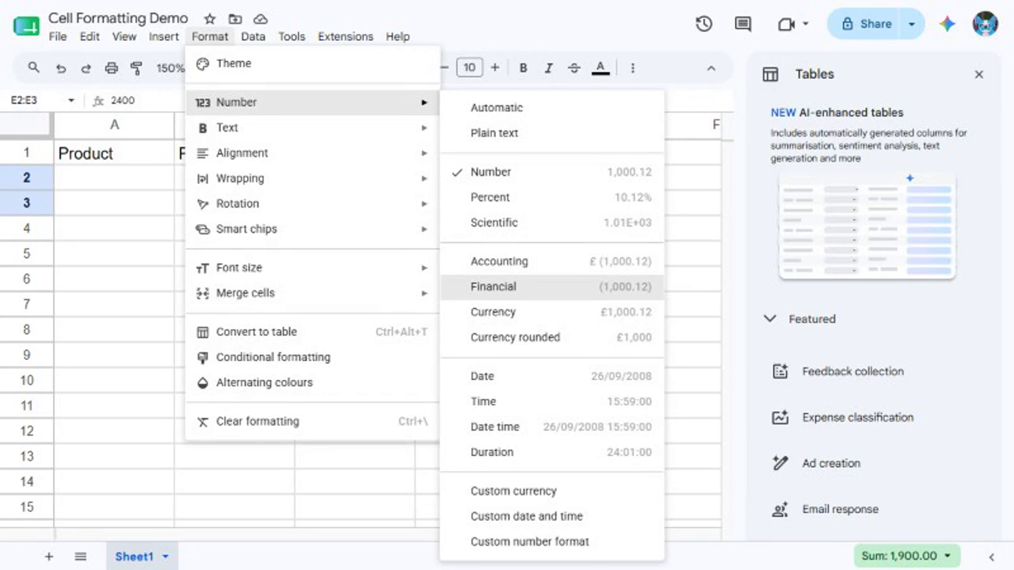
left_click(494, 287)
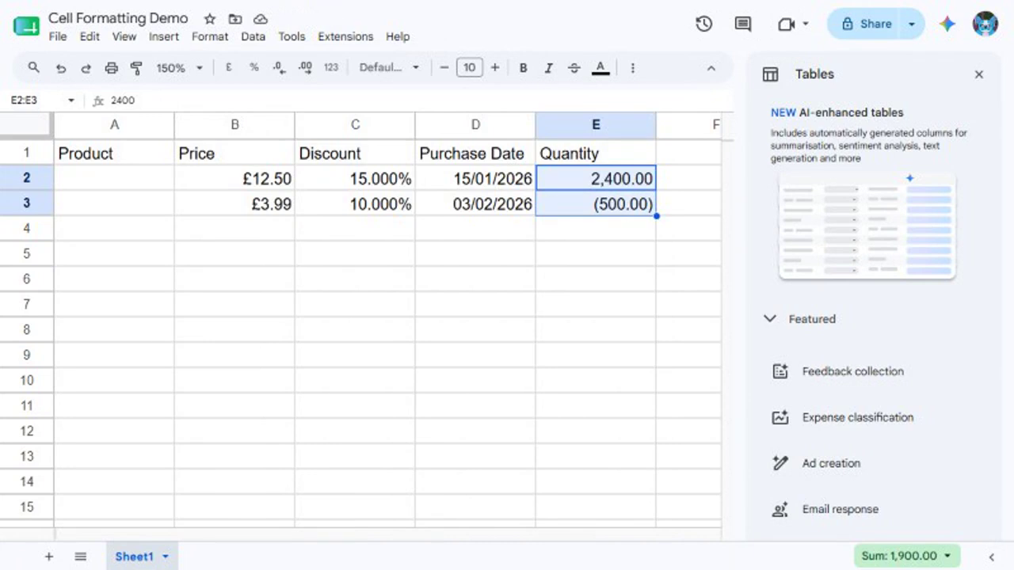
Change the quantities in E2:E3 to the Scientific number format.
left_click(209, 36)
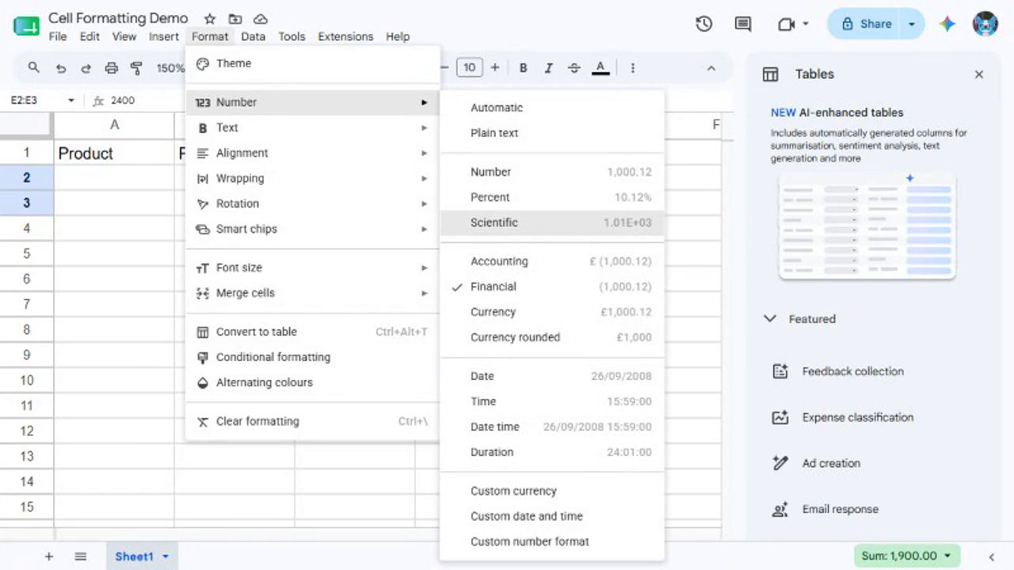
left_click(494, 223)
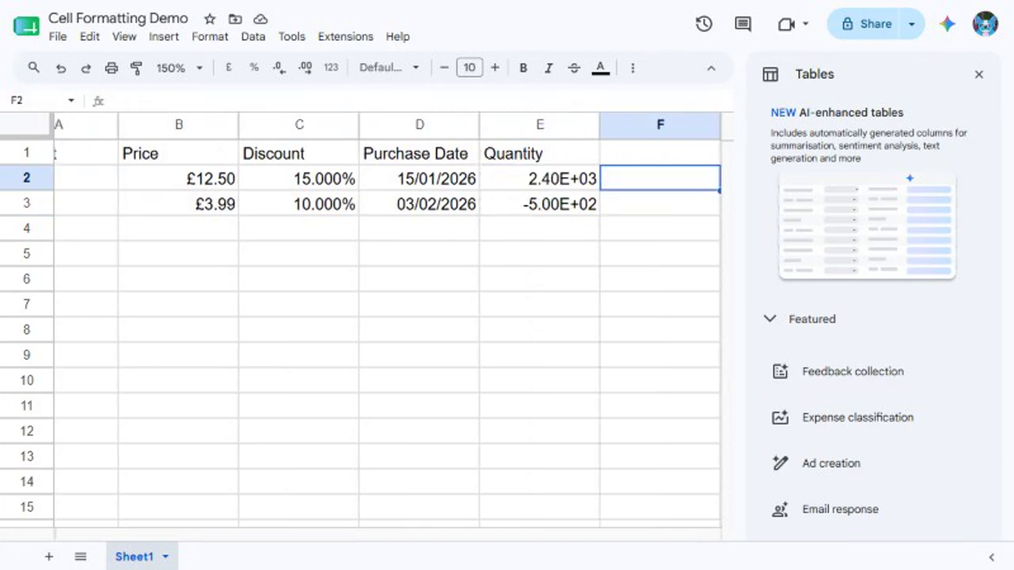
Enter 25 in F2 and paste only the formatting of price cell B2 onto it, finishing with A1 selected.
type("25")
key("Return")
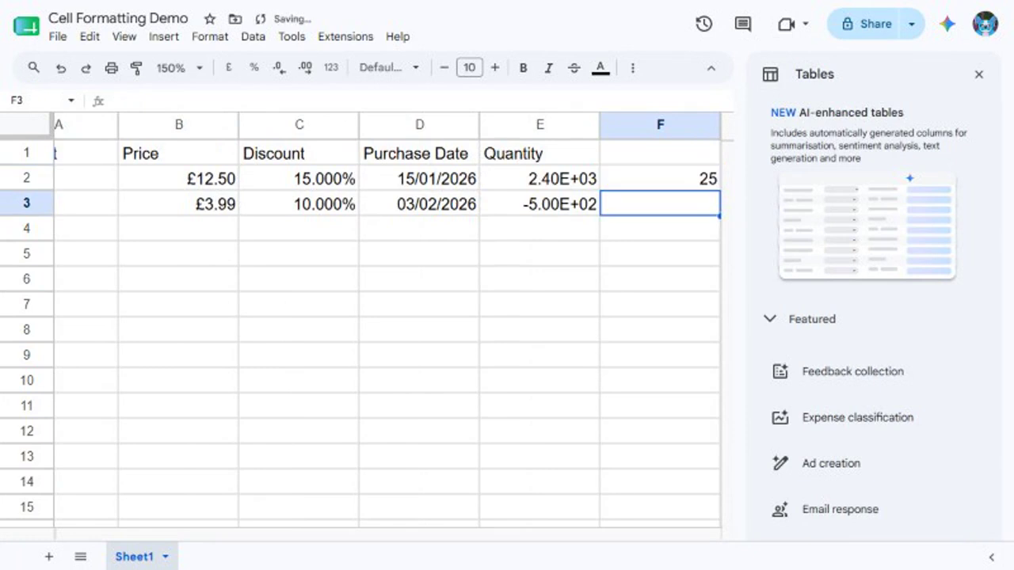
left_click(37, 101)
type("B2")
key("Return")
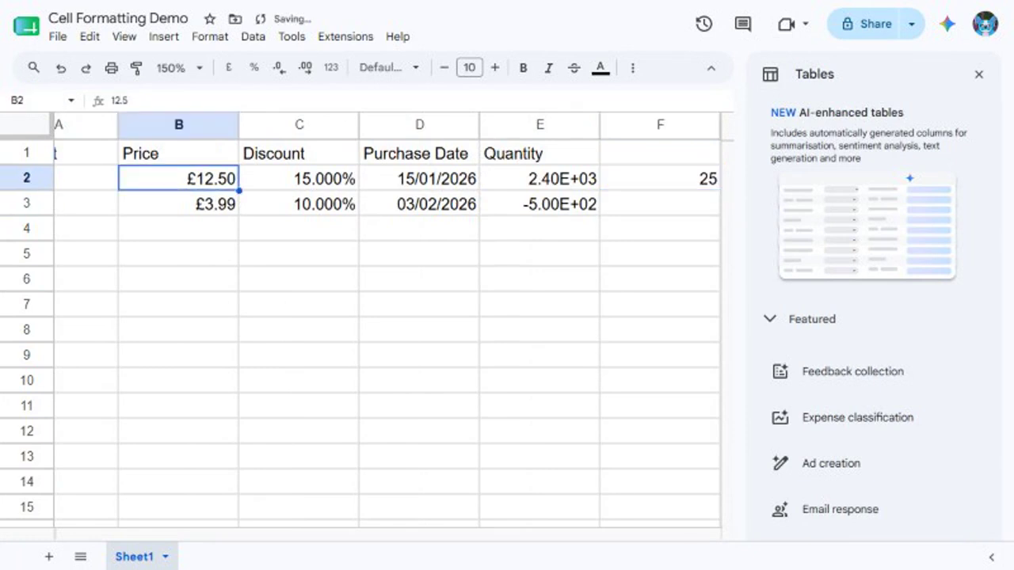
key("ctrl+c")
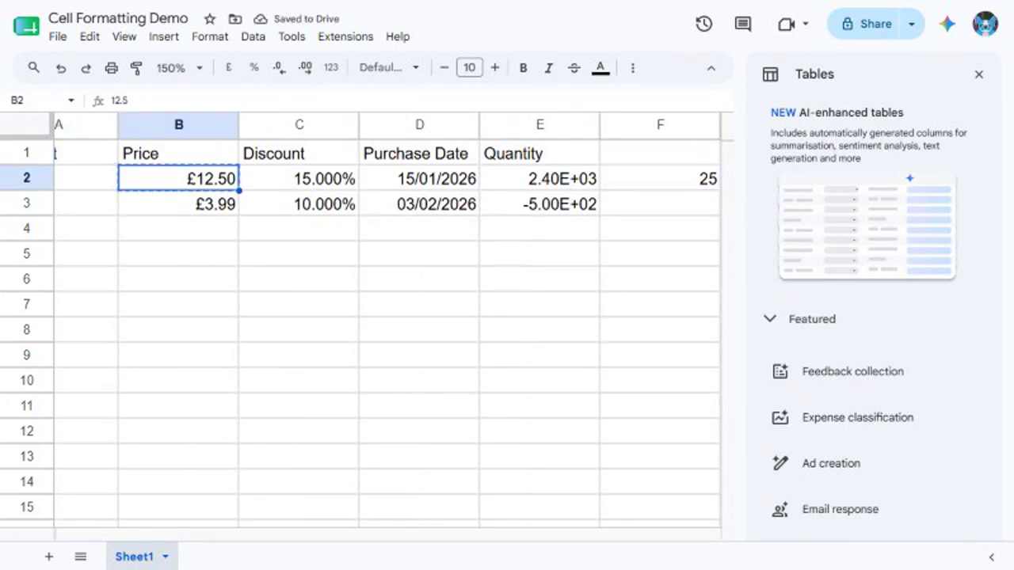
left_click(36, 100)
type("F2")
key("Return")
key("ctrl+alt+v")
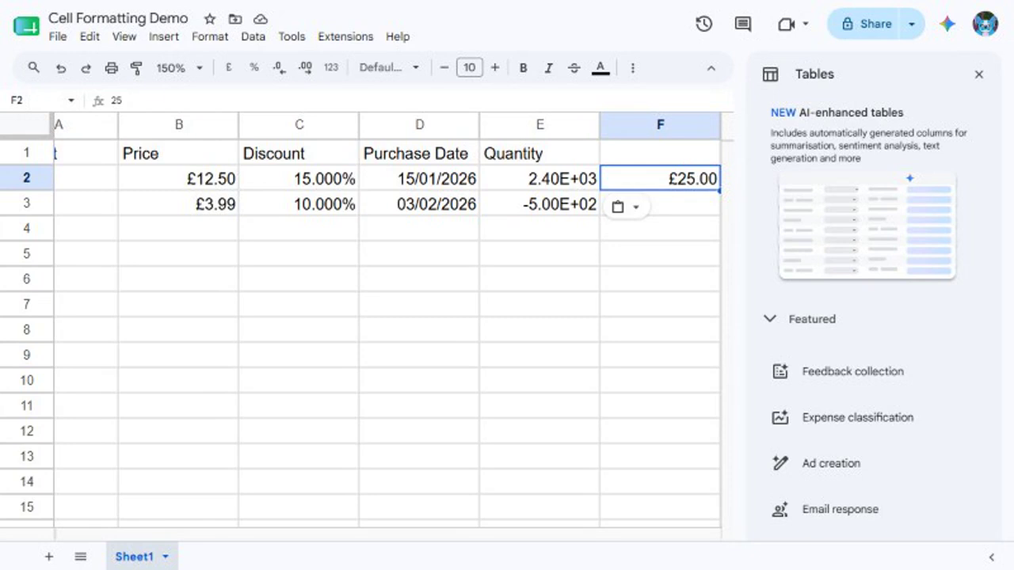
key("ctrl+Home")
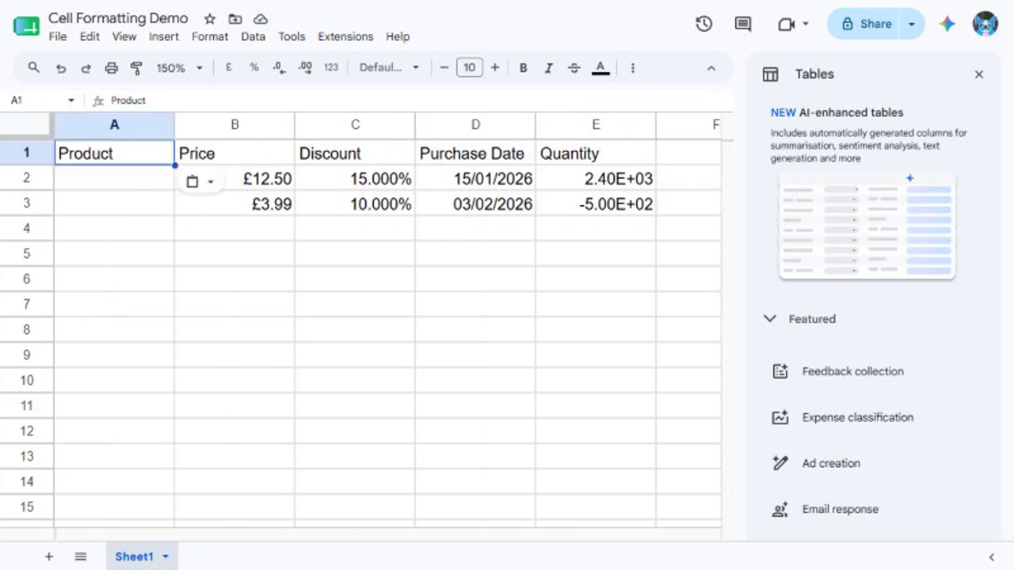